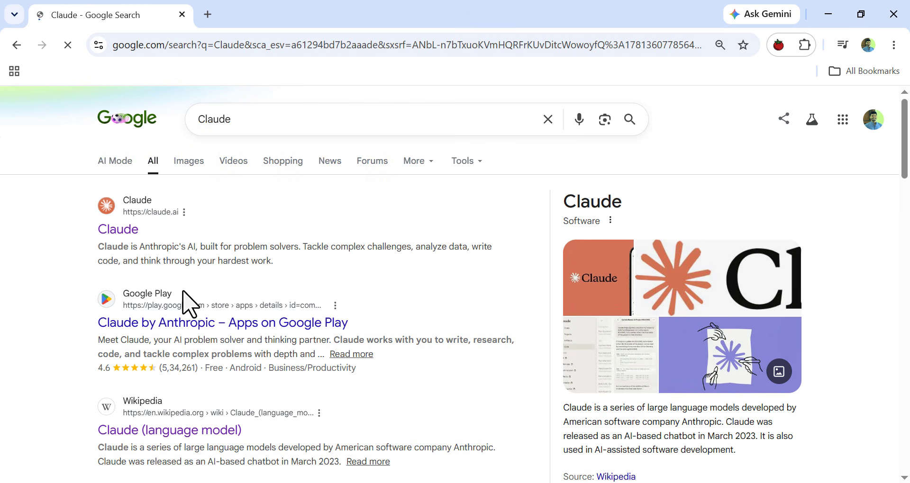
Step: Open the Claude site and start a prompt: "Create an 8-slide PowerPoint presentation on the benefits of walking for 30 minutes every day."
{"action": "left_click", "coordinate": [128, 230]}
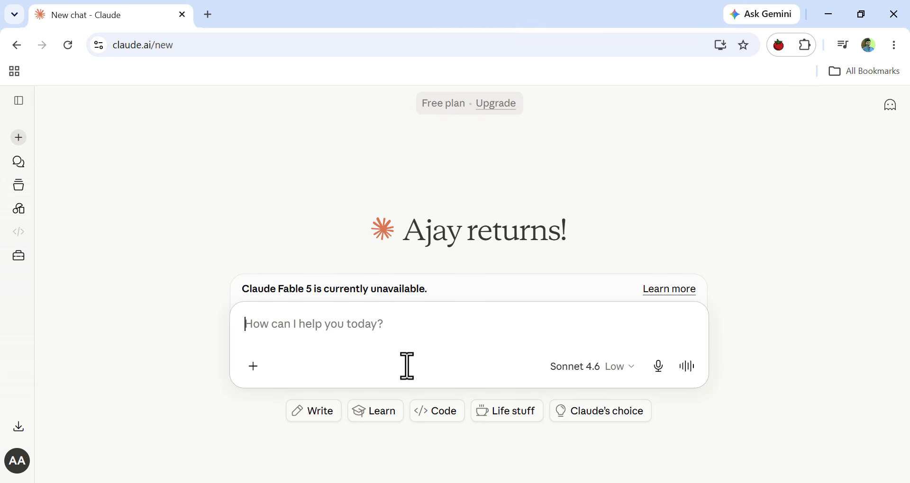
{"action": "type", "text": "Cr"}
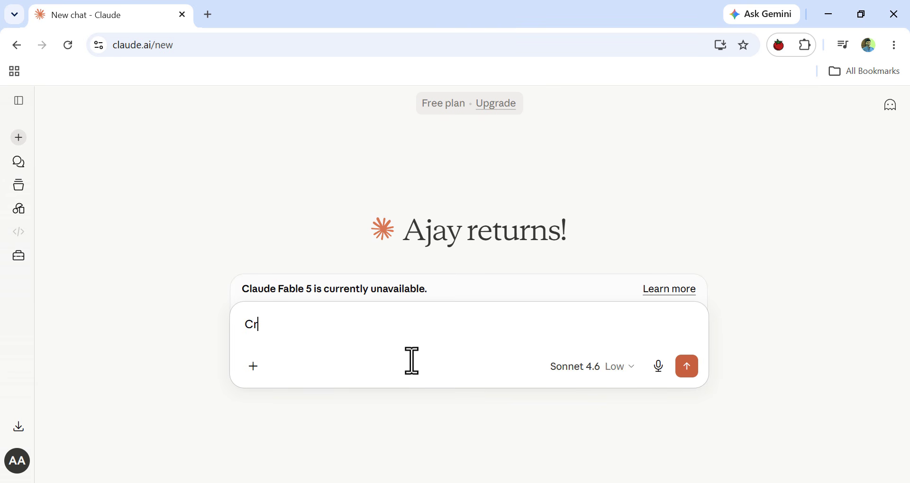
{"action": "type", "text": "eate an 8-slide Po"}
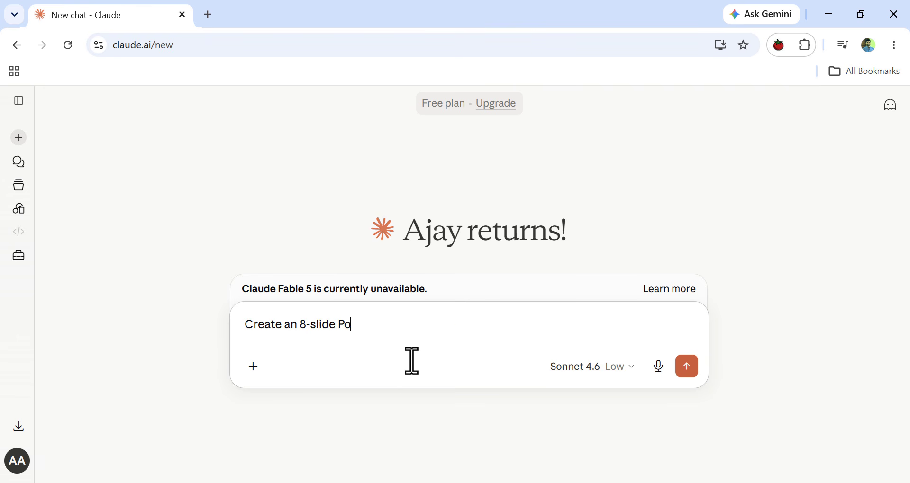
{"action": "type", "text": "werPoint presentation on the benefits of walking for 30 minutes "}
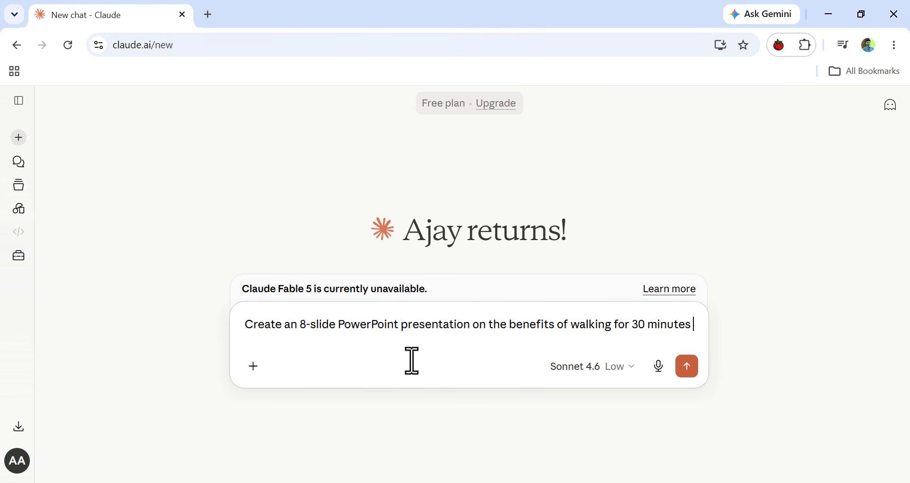
{"action": "type", "text": "every day."}
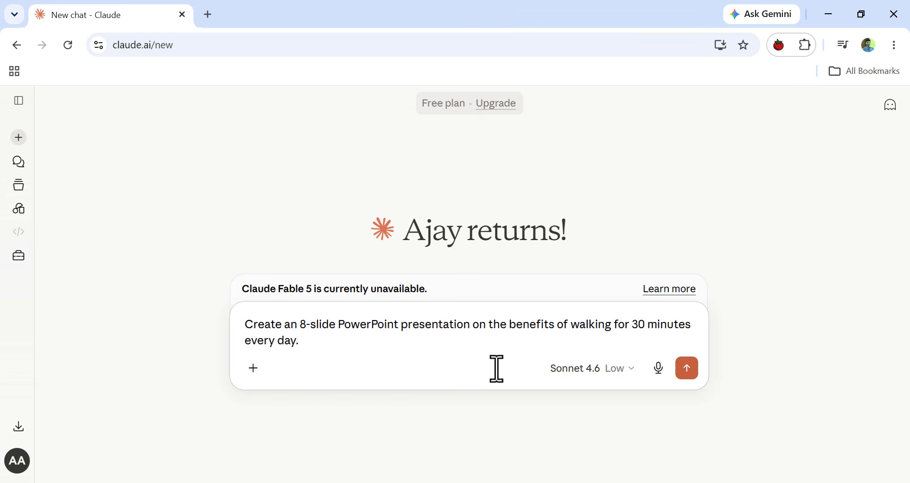
Step: Add an "Include:" line to the prompt, followed by a numbered list starting with "Title slide" and "Physical health benefits"
{"action": "key", "text": "shift+Return"}
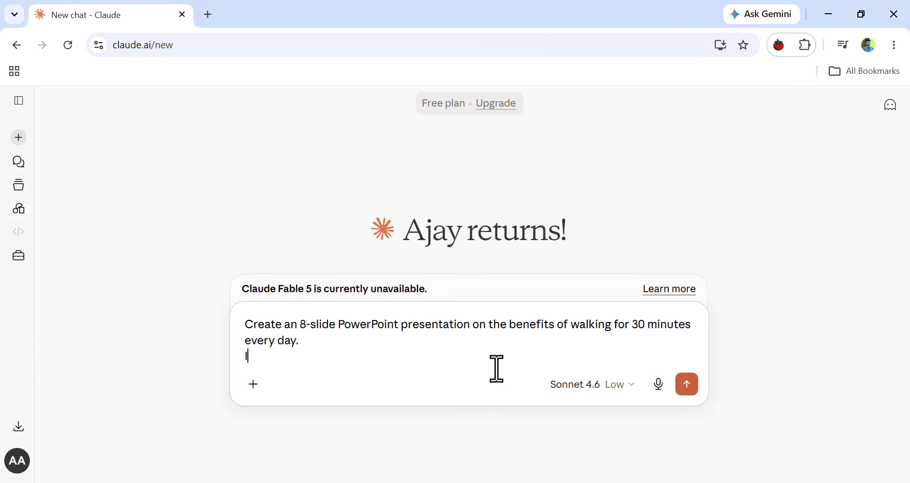
{"action": "type", "text": "Include:"}
{"action": "key", "text": "shift+Return"}
{"action": "type", "text": "1"}
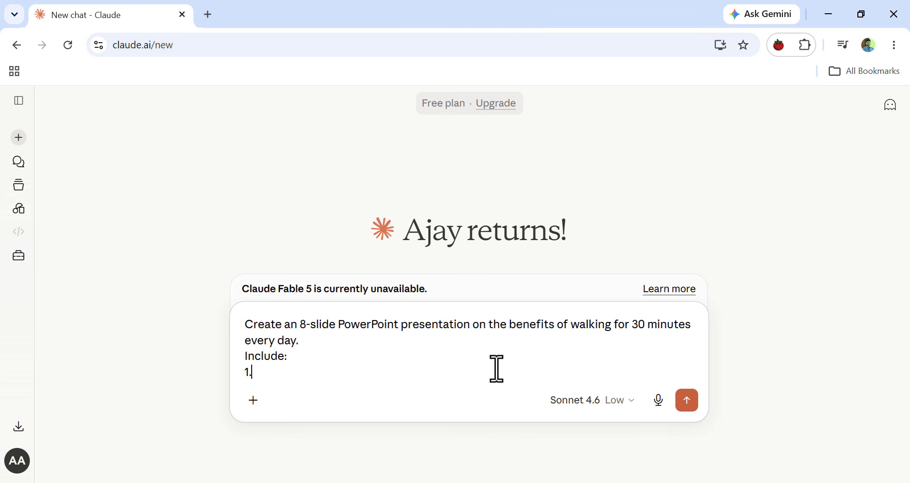
{"action": "type", "text": ". Titl"}
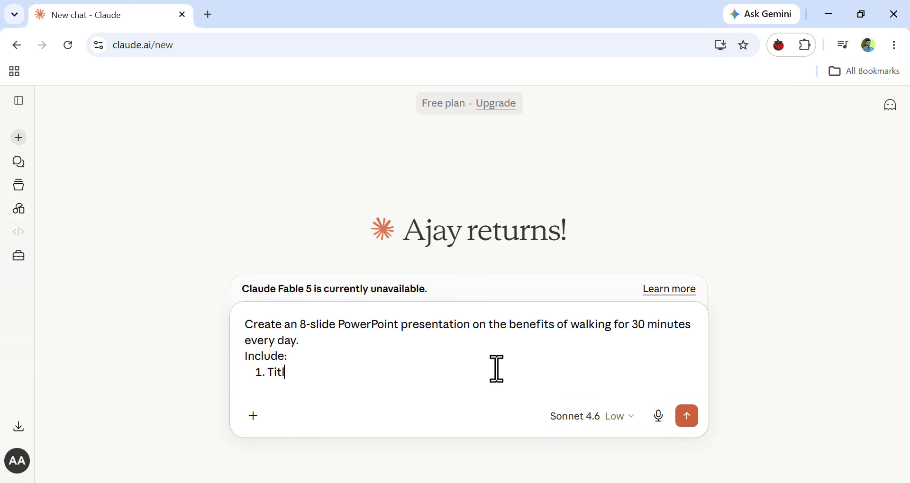
{"action": "type", "text": "e slide"}
{"action": "key", "text": "shift+Return"}
{"action": "type", "text": "Phy"}
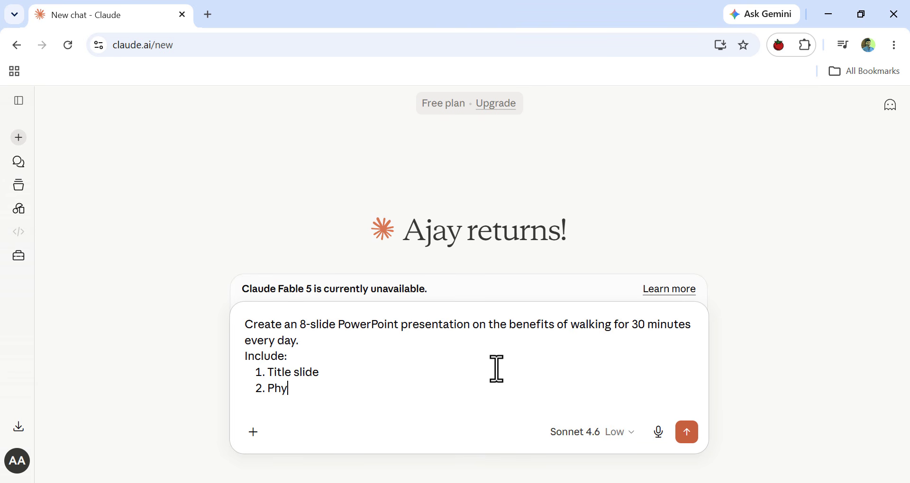
{"action": "type", "text": "sical health benefits"}
{"action": "key", "text": "shift+Return"}
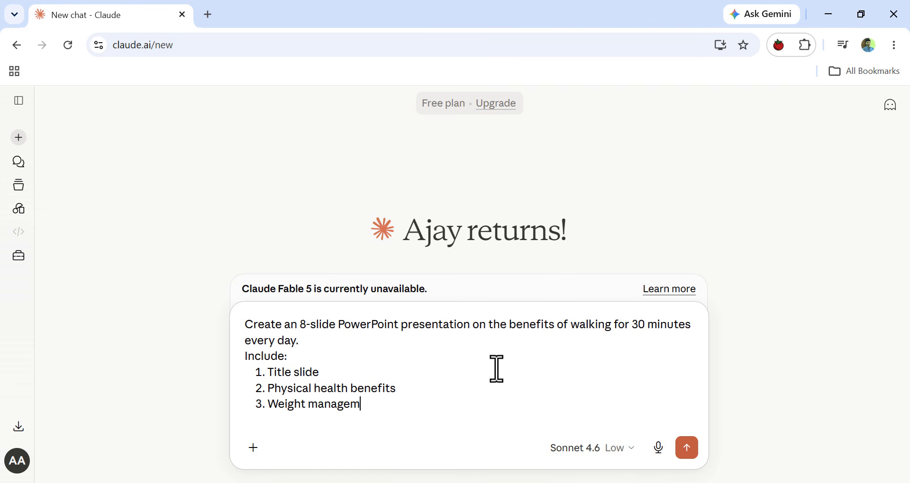
Step: Continue the numbered list with Weight management, Mental health benefits, Better sleep, Tips for building a walking habit, Common mistakes and Summary
{"action": "type", "text": "Weight management"}
{"action": "key", "text": "shift+Return"}
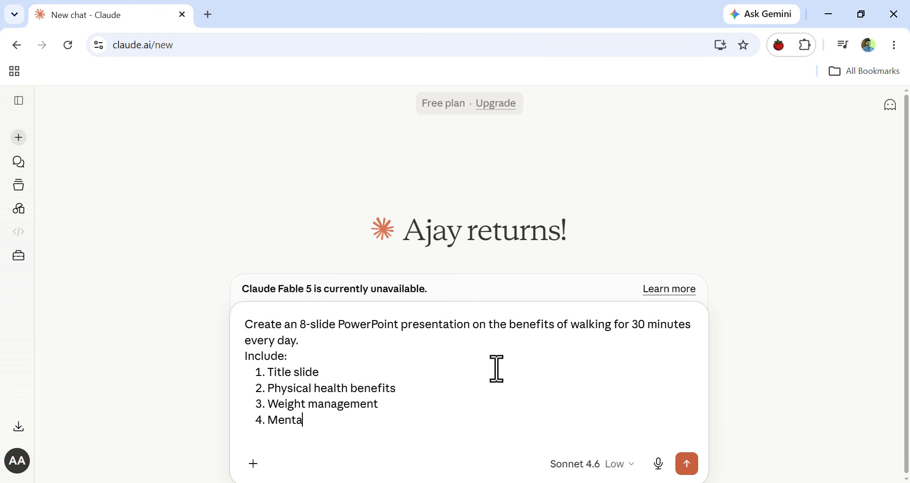
{"action": "type", "text": "Mental health benefits"}
{"action": "key", "text": "shift+Return"}
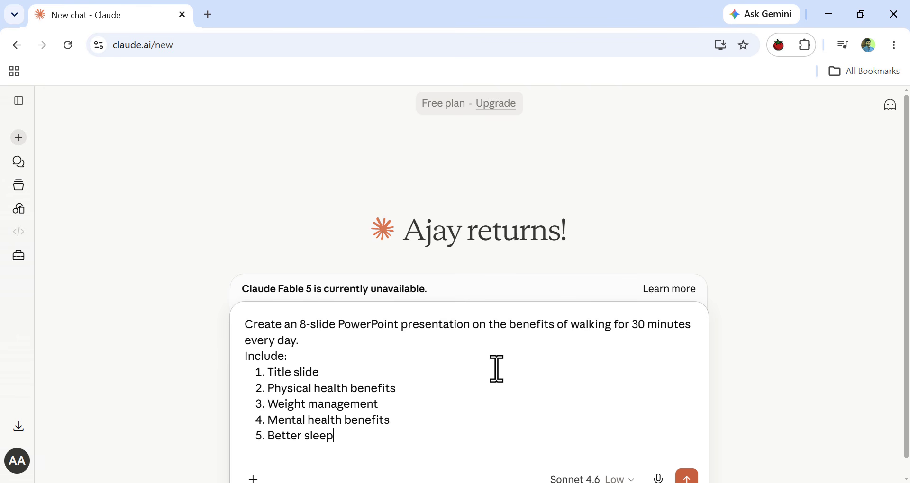
{"action": "type", "text": "Better sleep"}
{"action": "key", "text": "shift+Return"}
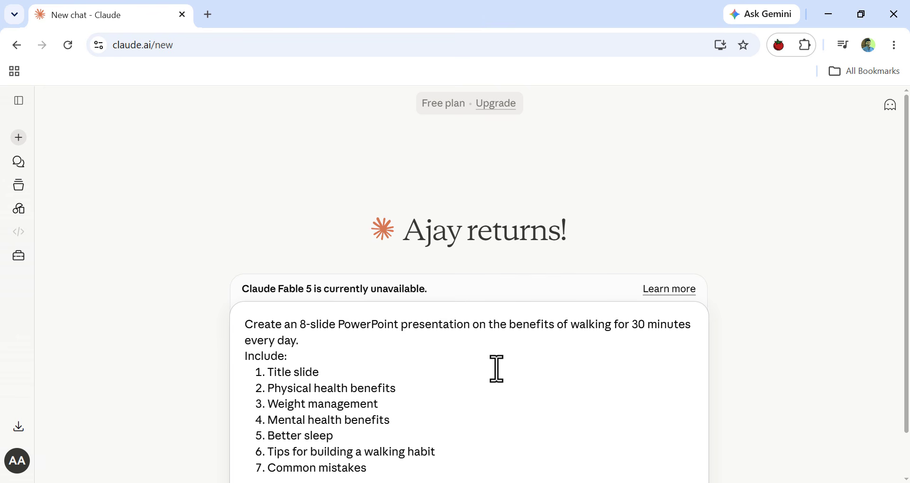
{"action": "key", "text": "shift+Return"}
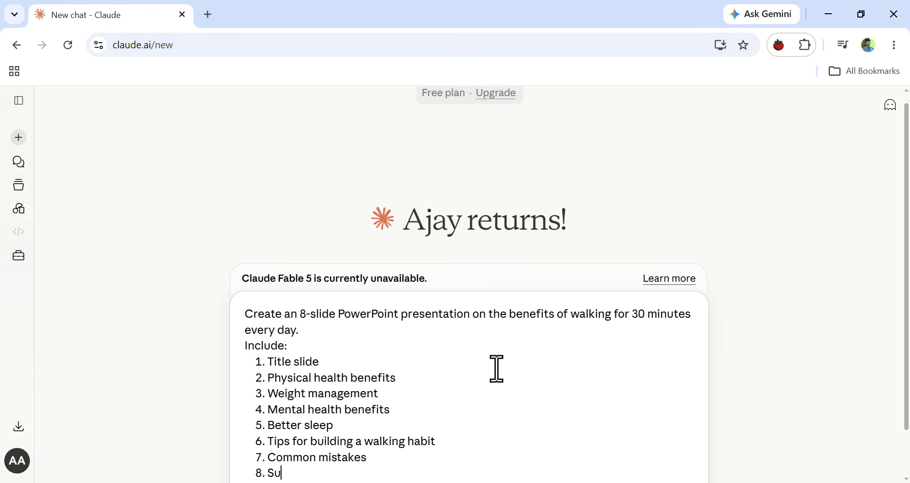
{"action": "type", "text": "Summary"}
Step: End the prompt with "Use simple language, bullet points, and suggest one image for each slide." on an unnumbered line and submit it
{"action": "key", "text": "shift+Return"}
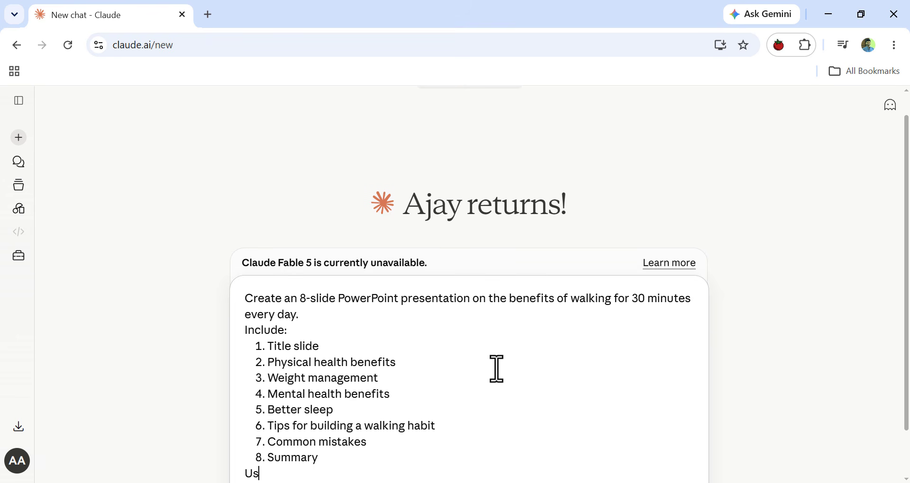
{"action": "type", "text": "age, bullet points, and suggest one image for each slide."}
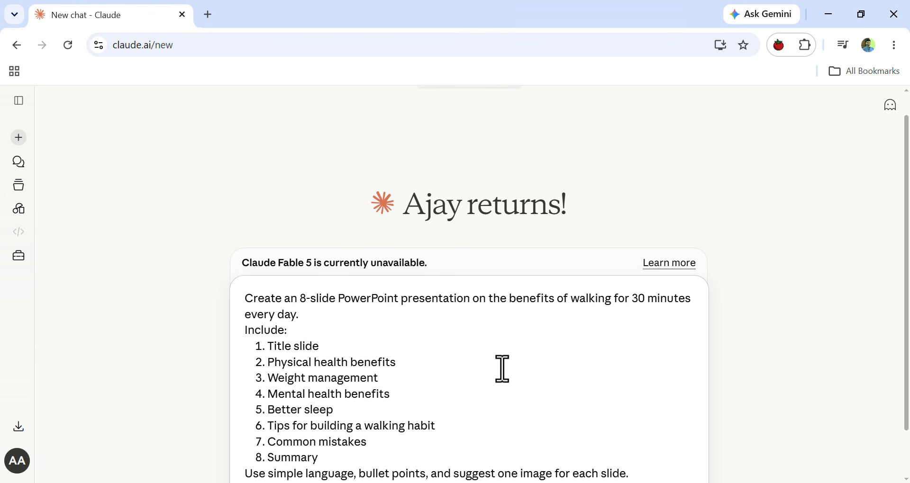
{"action": "scroll", "coordinate": [501, 370], "scroll_direction": "down", "scroll_amount": 1}
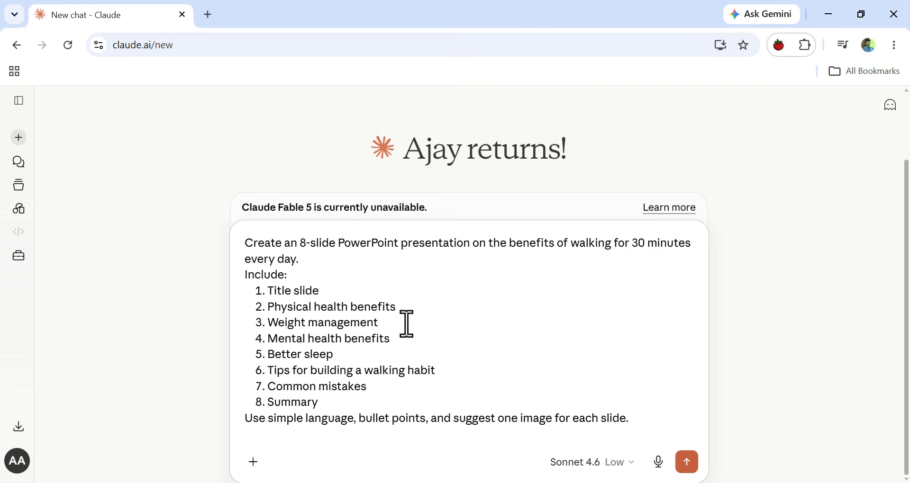
{"action": "left_click", "coordinate": [686, 462]}
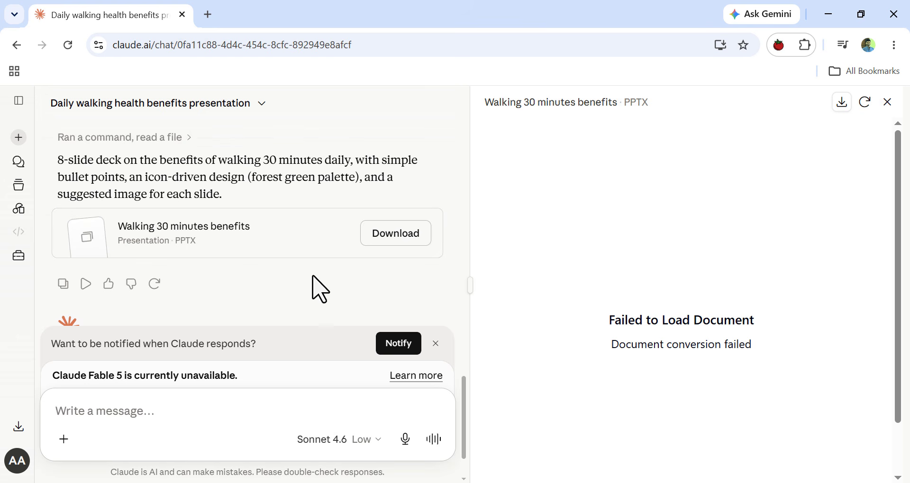
Step: Reload the preview of the generated walking presentation and review its slides from the title to the summary
{"action": "left_click", "coordinate": [865, 102]}
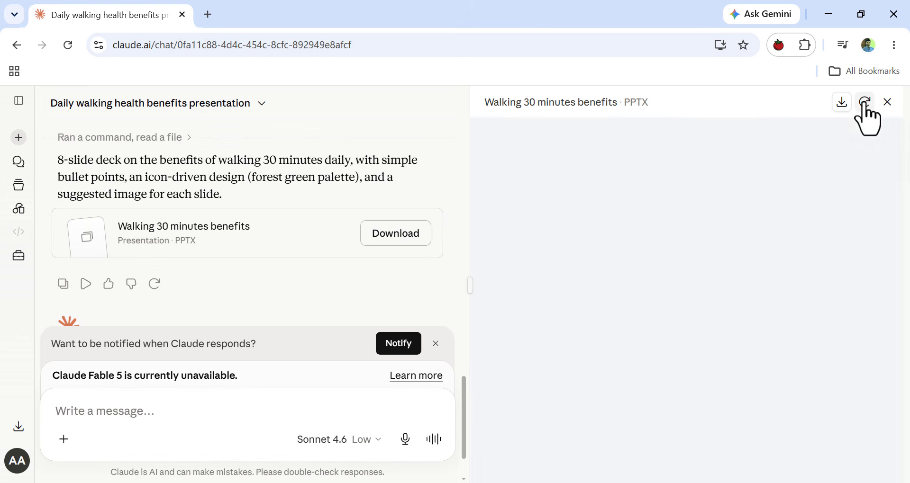
{"action": "scroll", "coordinate": [598, 222], "scroll_direction": "down", "scroll_amount": 3}
{"action": "scroll", "coordinate": [598, 227], "scroll_direction": "down", "scroll_amount": 20}
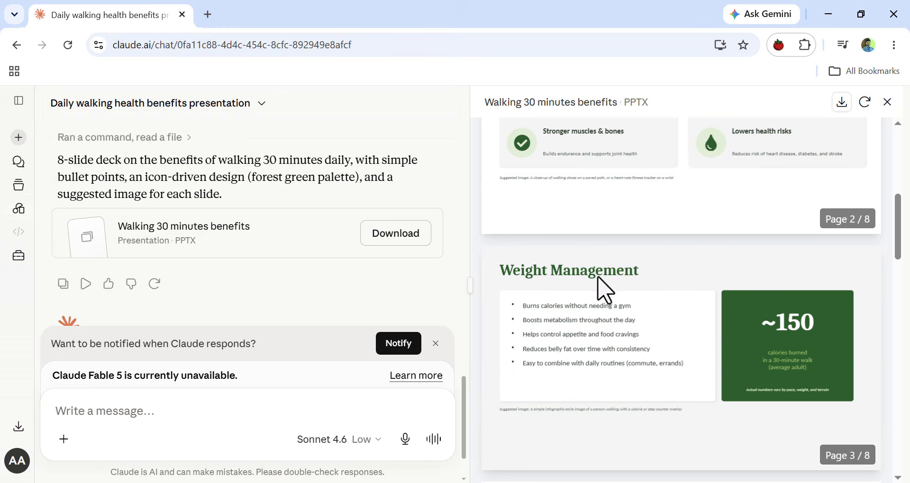
{"action": "scroll", "coordinate": [635, 405], "scroll_direction": "down", "scroll_amount": 4}
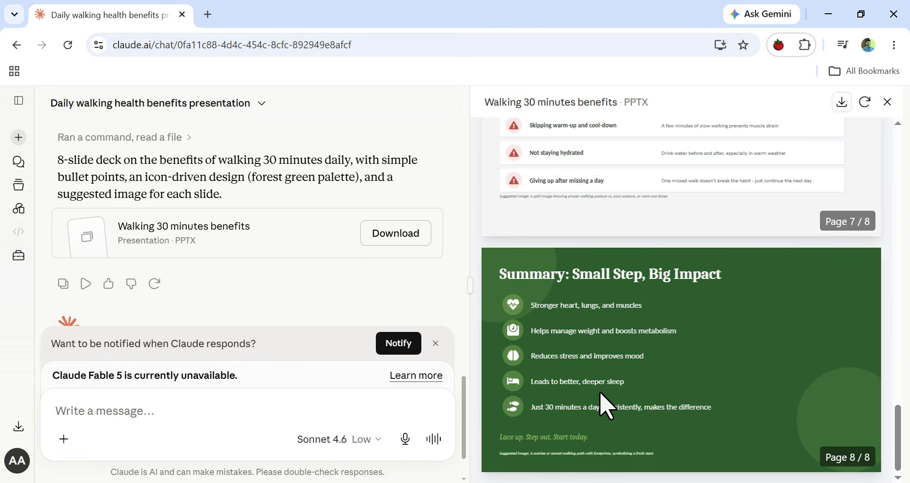
{"action": "scroll", "coordinate": [611, 378], "scroll_direction": "up", "scroll_amount": 20}
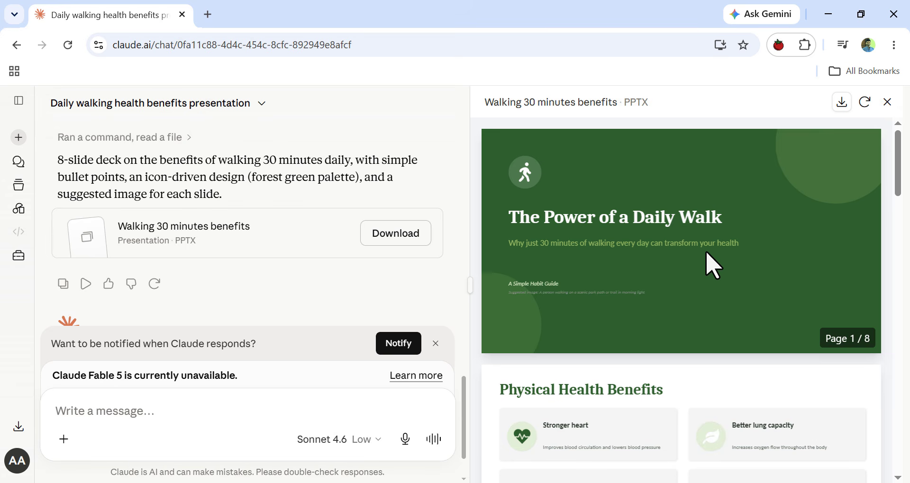
Step: Download the generated walking presentation and open it in PowerPoint with editing enabled
{"action": "left_click", "coordinate": [407, 243]}
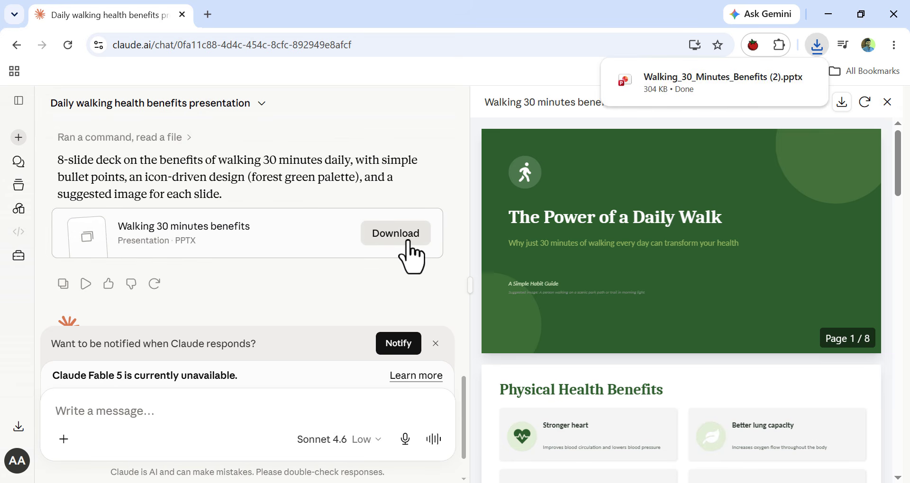
{"action": "left_click", "coordinate": [731, 88]}
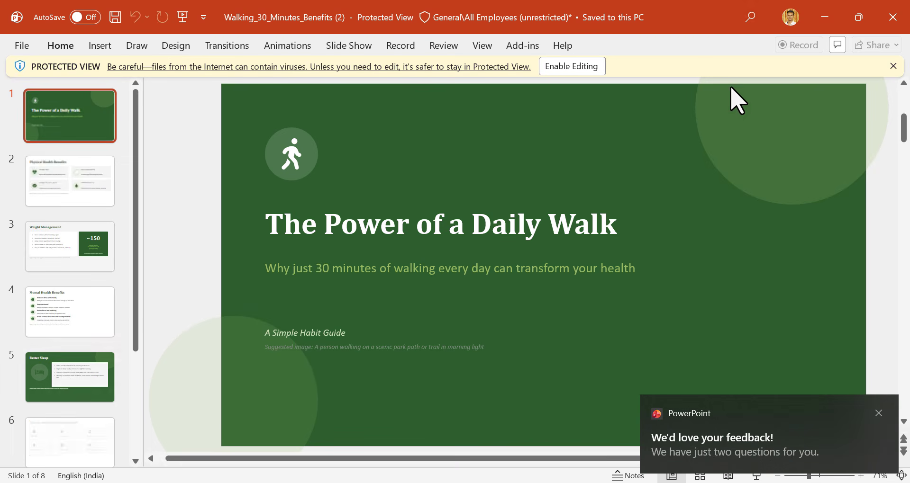
{"action": "left_click", "coordinate": [879, 413]}
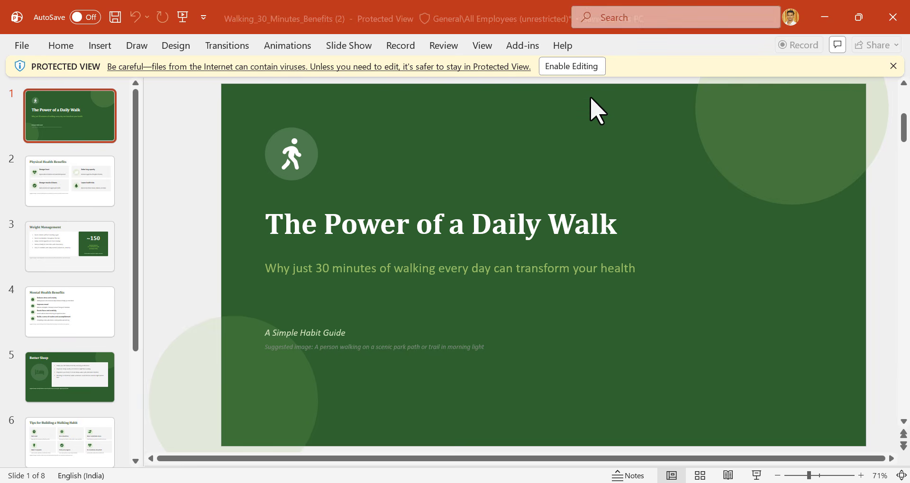
{"action": "left_click", "coordinate": [581, 69]}
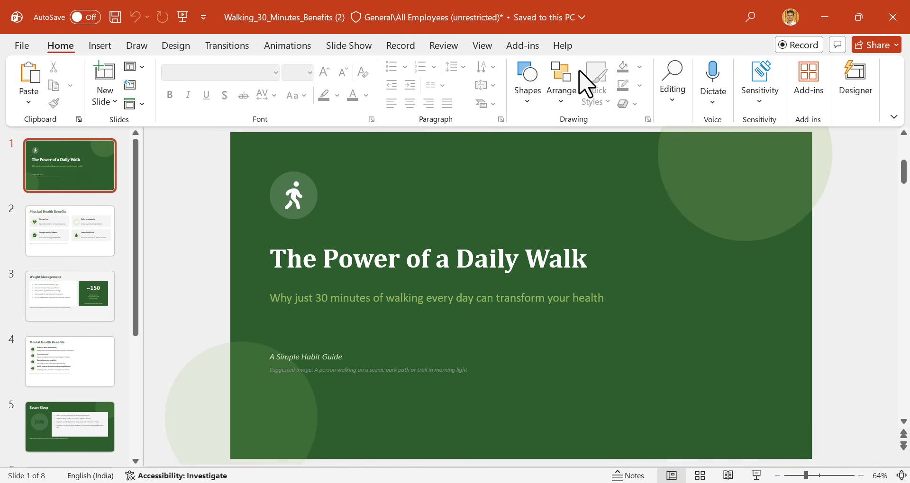
Step: Play the presentation as a slide show from the beginning, advance to the Summary slide, and exit the show
{"action": "scroll", "coordinate": [78, 298], "scroll_direction": "down", "scroll_amount": 2}
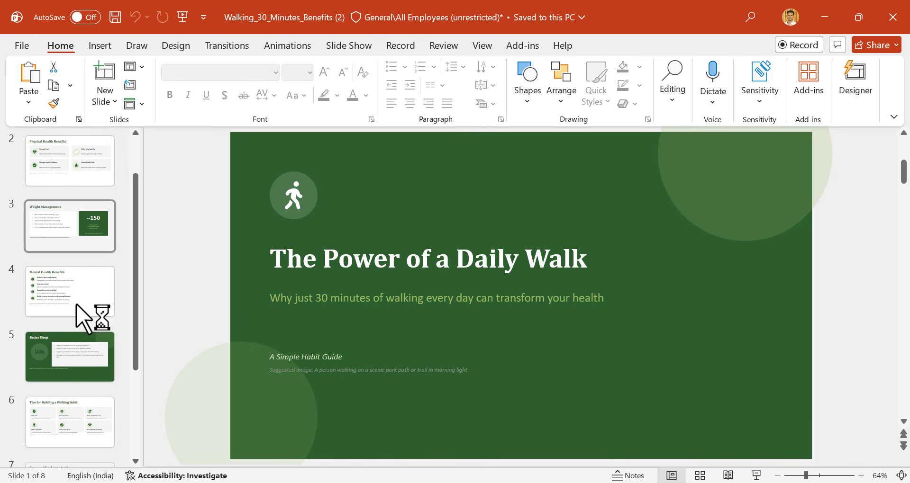
{"action": "scroll", "coordinate": [83, 317], "scroll_direction": "down", "scroll_amount": 4}
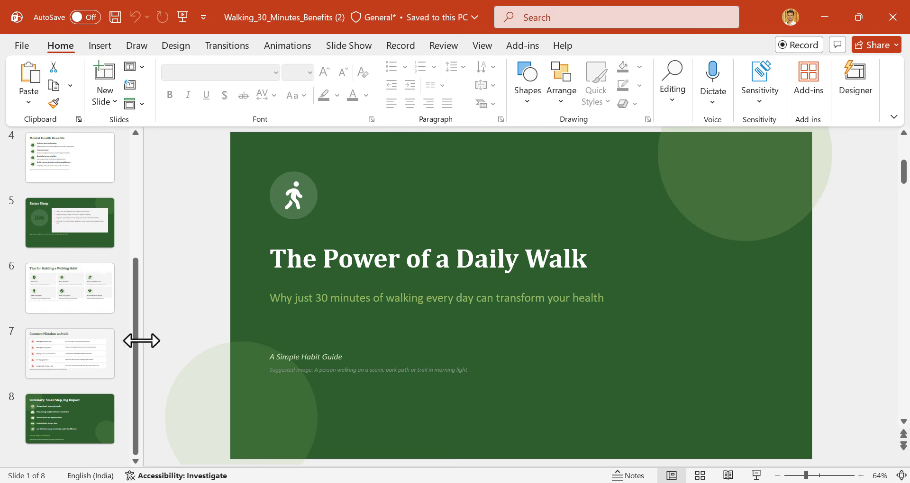
{"action": "scroll", "coordinate": [98, 309], "scroll_direction": "up", "scroll_amount": 6}
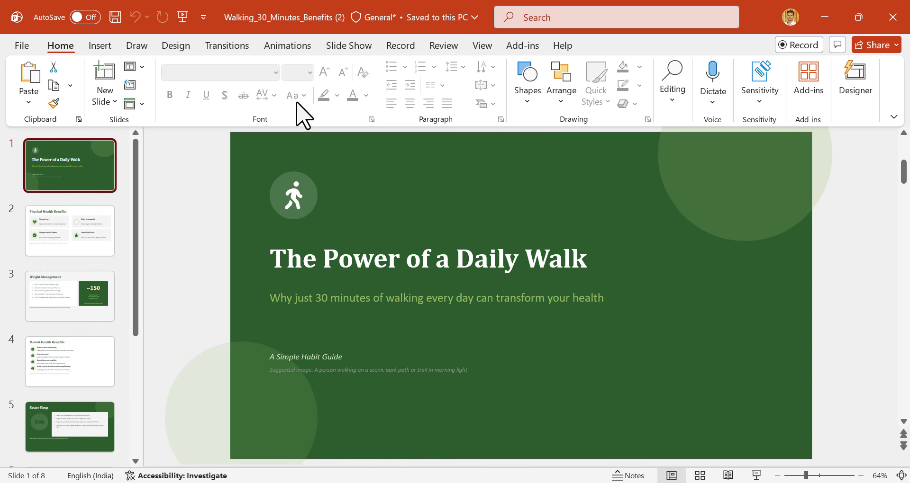
{"action": "left_click", "coordinate": [348, 45]}
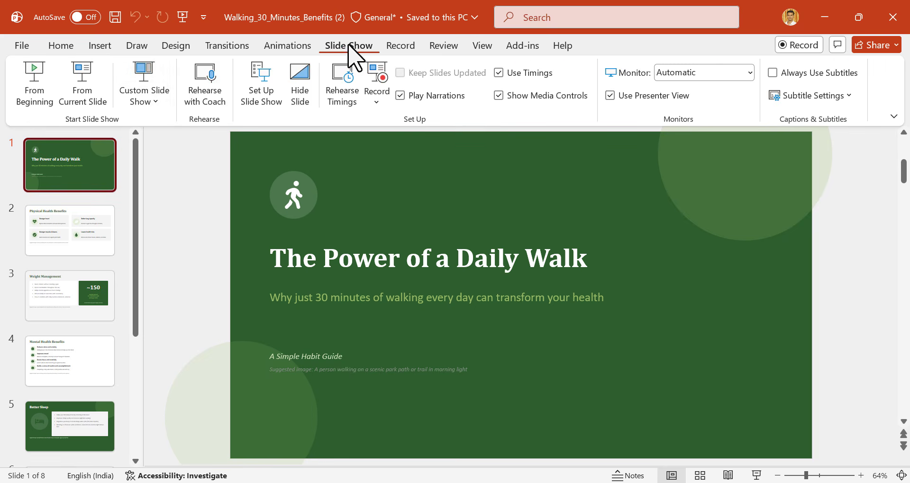
{"action": "left_click", "coordinate": [42, 99]}
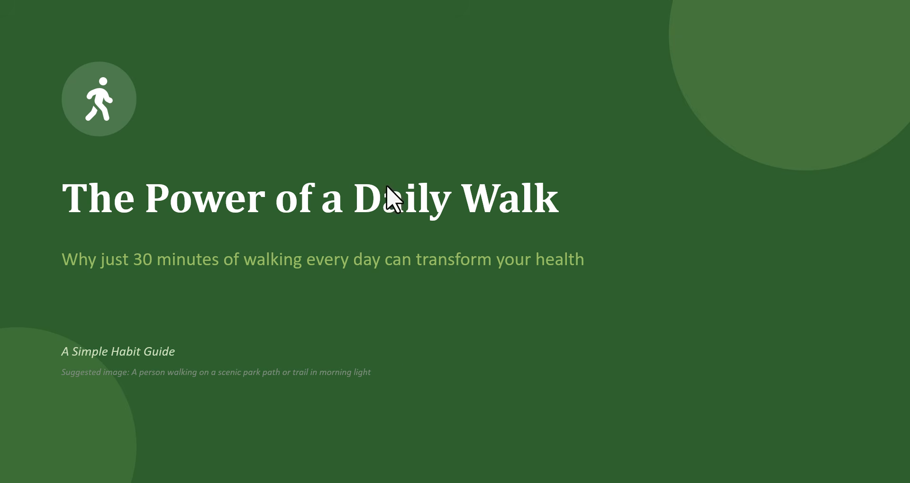
{"action": "left_click", "coordinate": [551, 364]}
{"action": "left_click", "coordinate": [553, 365]}
{"action": "left_click", "coordinate": [552, 365]}
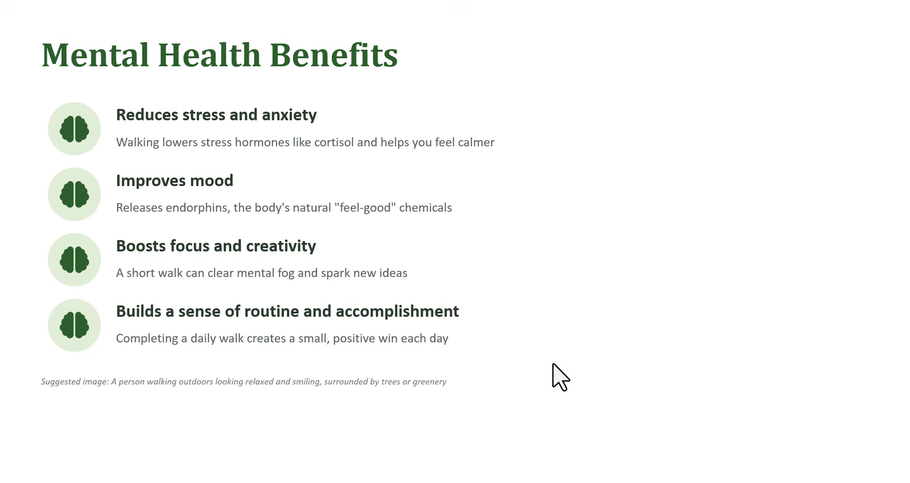
{"action": "left_click", "coordinate": [544, 366]}
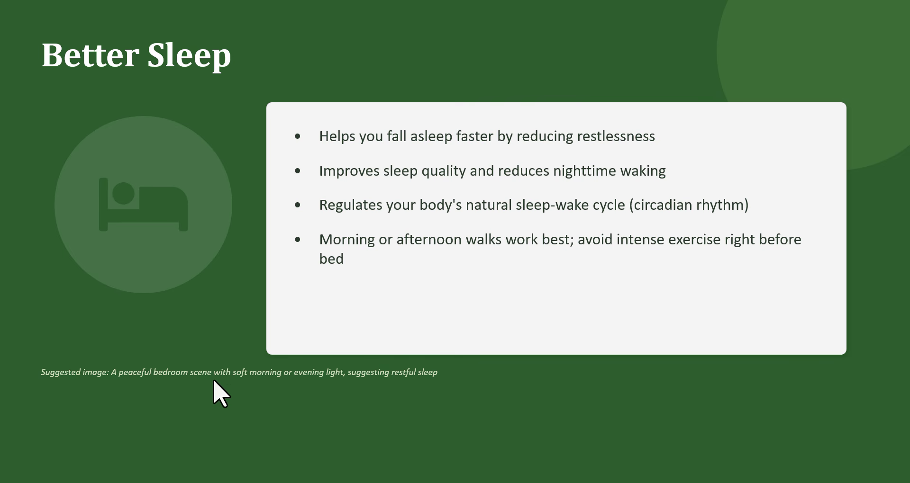
{"action": "left_click", "coordinate": [306, 393]}
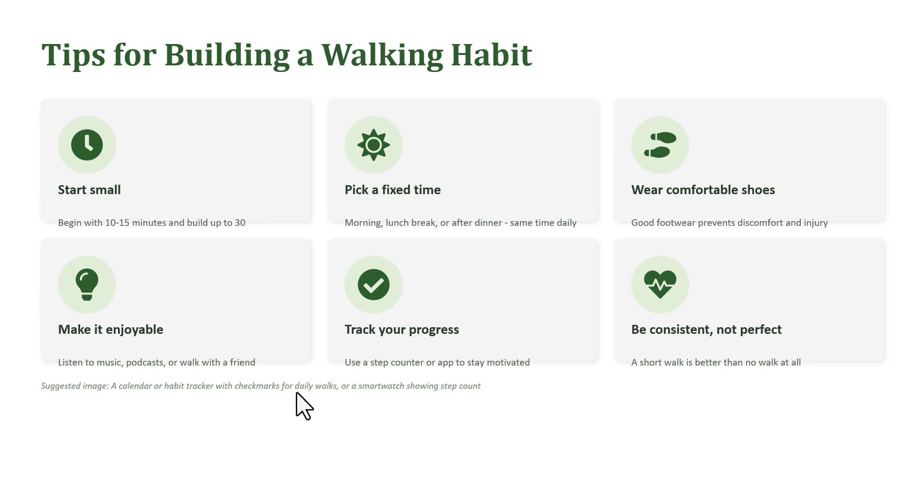
{"action": "left_click", "coordinate": [365, 418]}
{"action": "left_click", "coordinate": [365, 417]}
{"action": "key", "text": "Escape"}
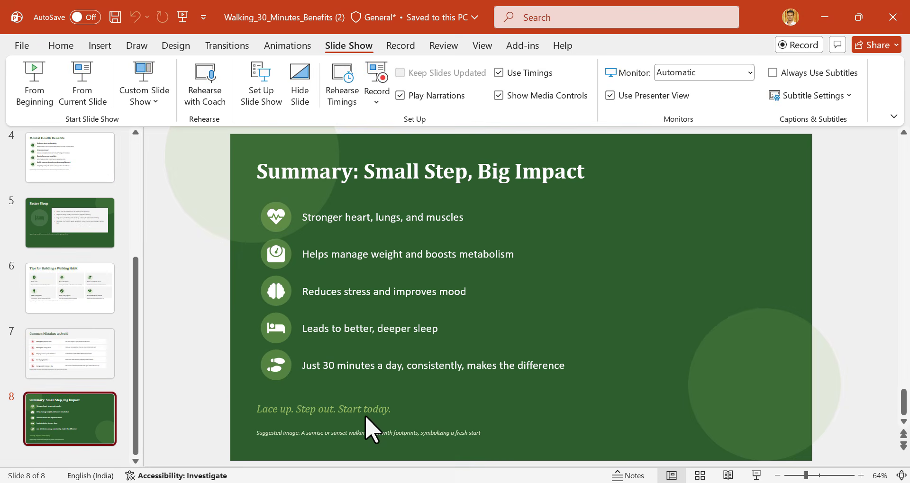
Step: Return to Claude in the browser and submit the follow-up prompt "Design the presentation using a clean light blue color scheme"
{"action": "scroll", "coordinate": [354, 284], "scroll_direction": "up", "scroll_amount": 3}
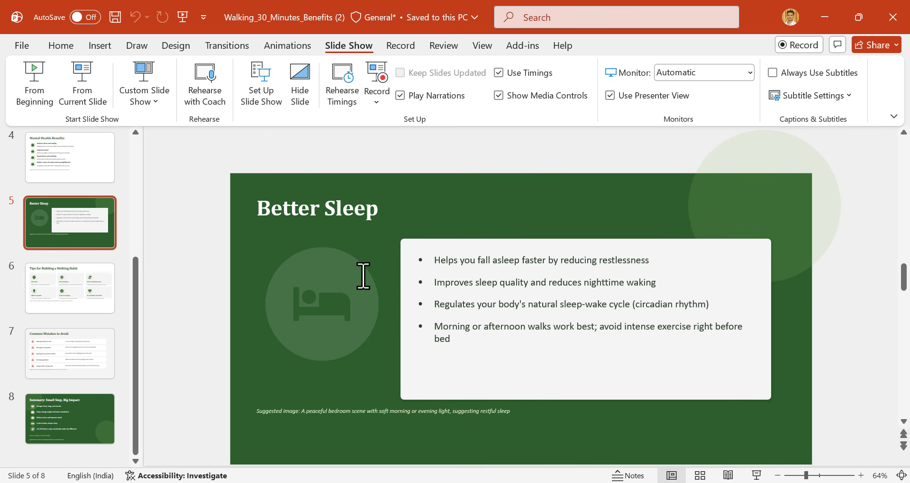
{"action": "scroll", "coordinate": [81, 318], "scroll_direction": "up", "scroll_amount": 5}
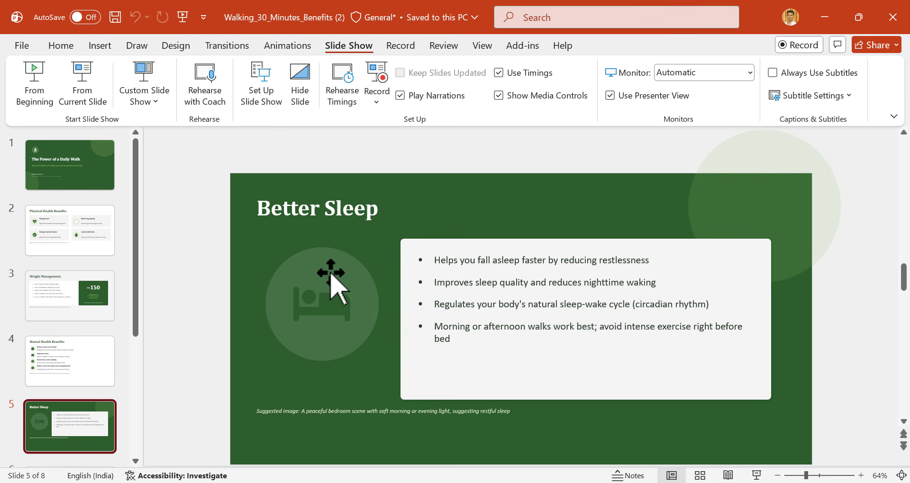
{"action": "left_click", "coordinate": [825, 18]}
{"action": "left_click", "coordinate": [128, 411]}
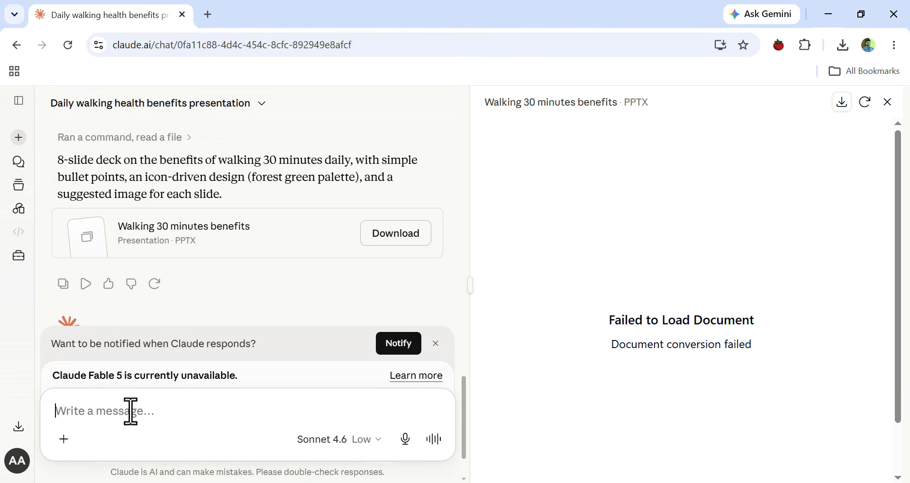
{"action": "type", "text": "Design the "}
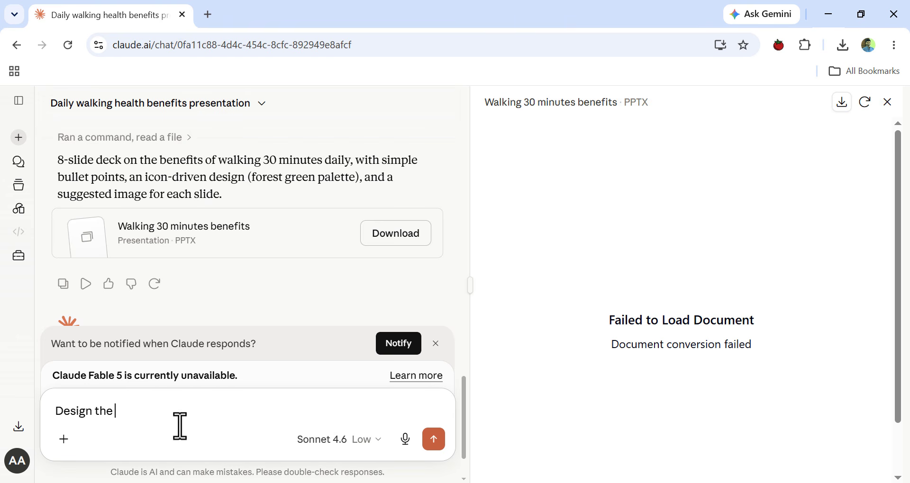
{"action": "type", "text": "presentation using a clean light blue color scheme"}
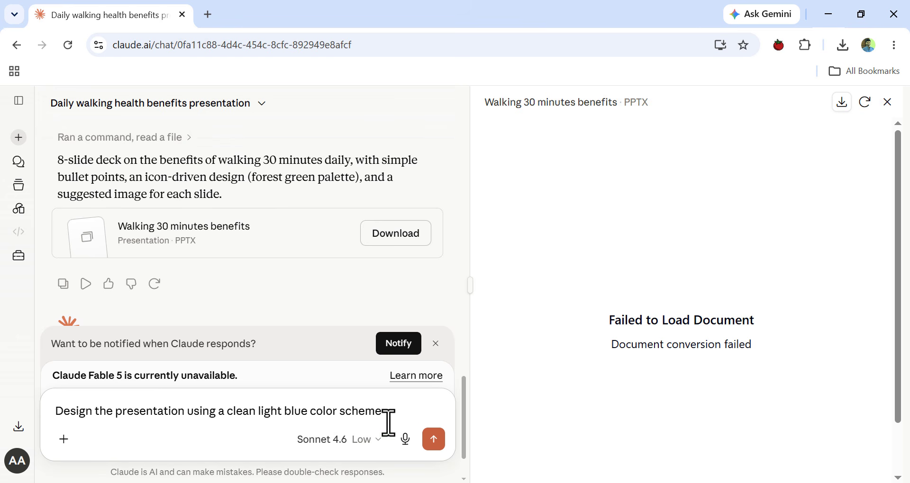
{"action": "left_click", "coordinate": [433, 439]}
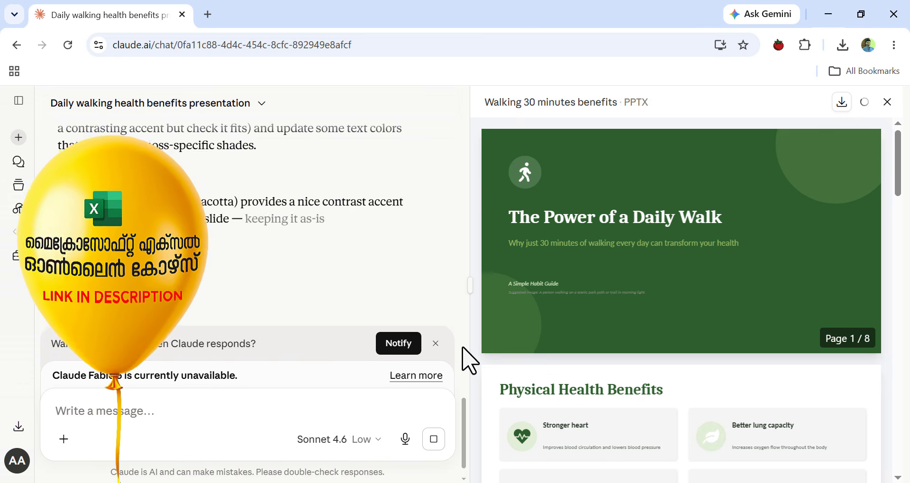
Step: Close the presentation preview in Claude and open the downloaded blue version of the walking deck in PowerPoint with editing enabled
{"action": "left_click", "coordinate": [887, 102]}
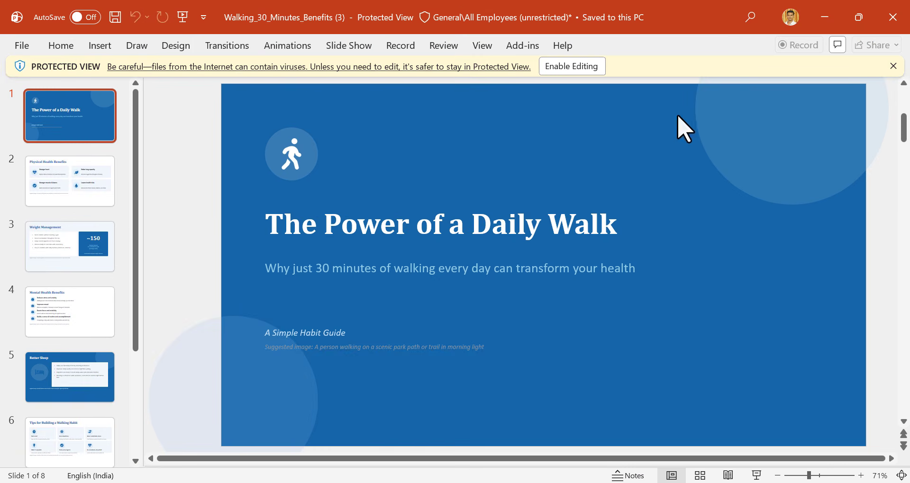
{"action": "left_click", "coordinate": [571, 67]}
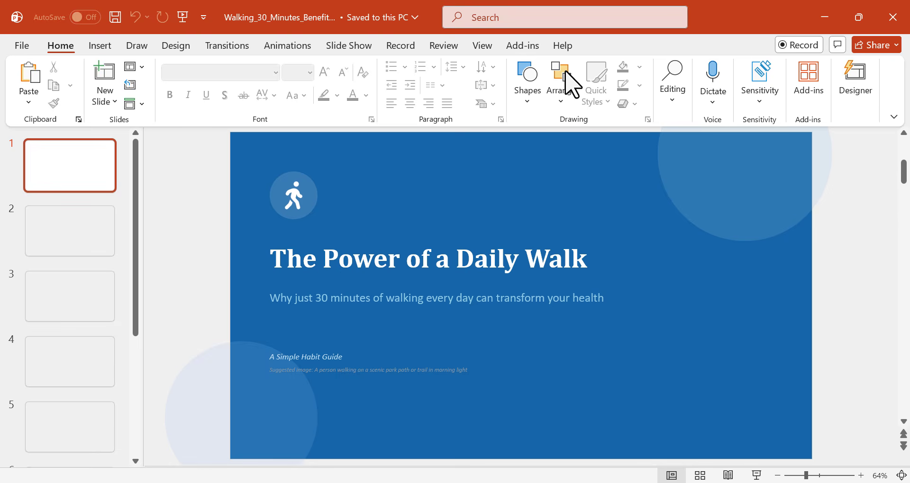